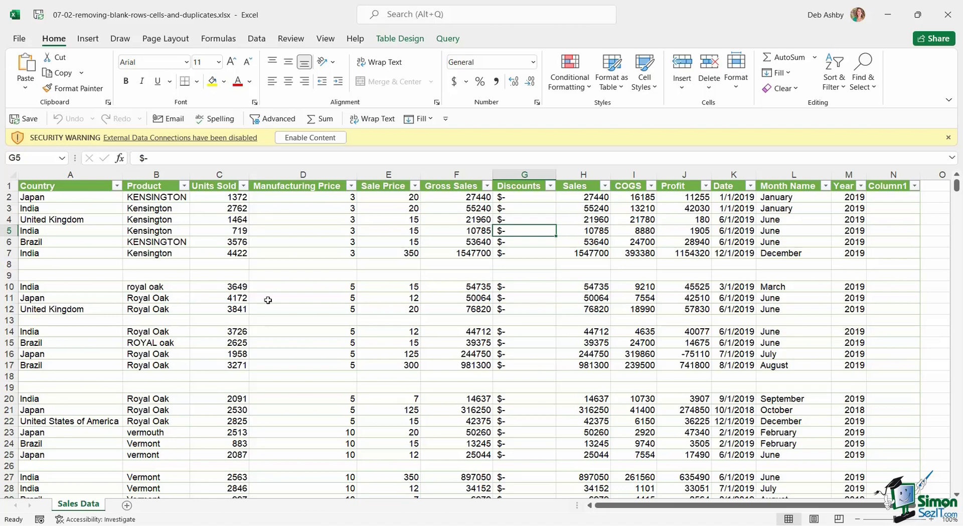
Enable the workbook's content and trust it, turning off future prompts for network files
left_click(316, 234)
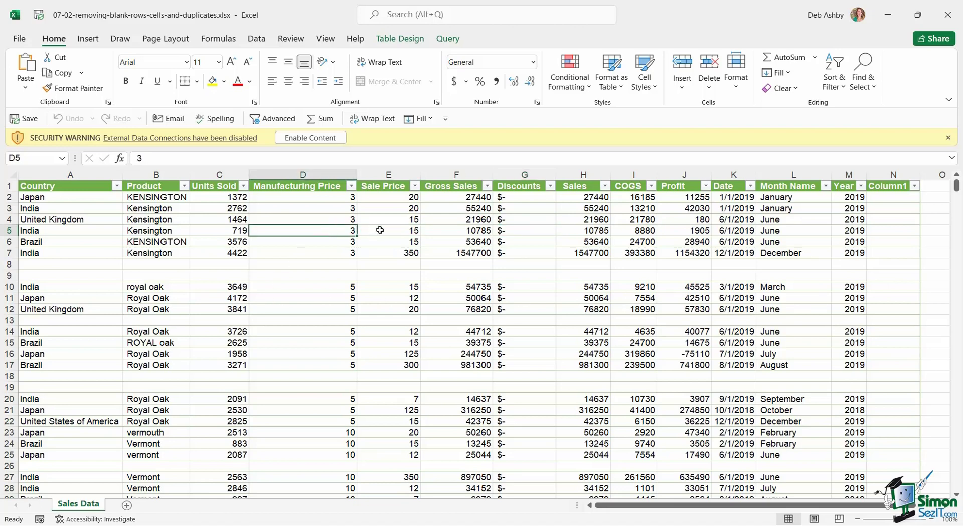
left_click(379, 231)
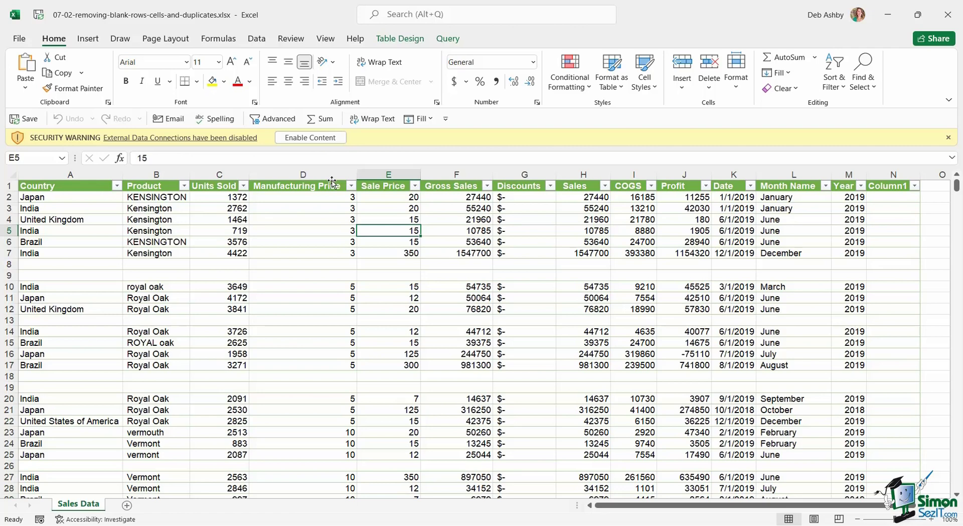
left_click(312, 138)
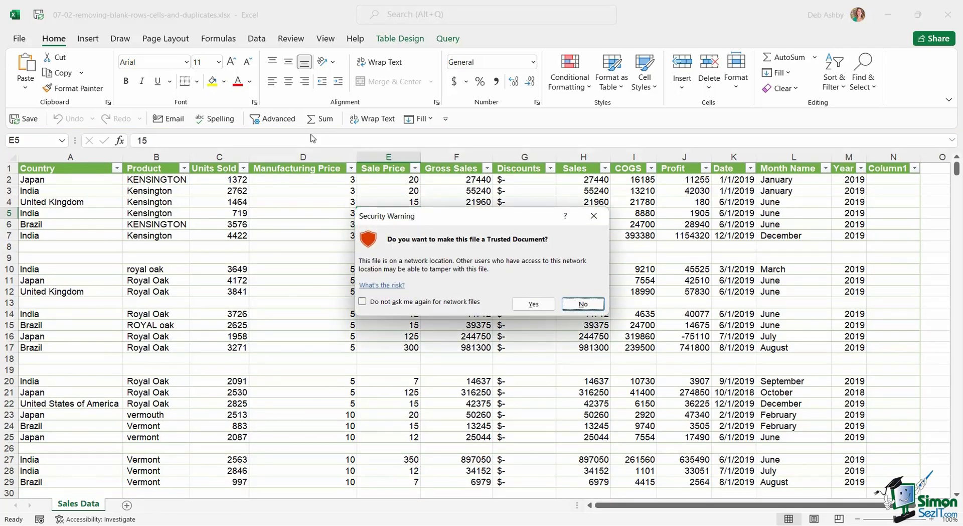
left_click(362, 301)
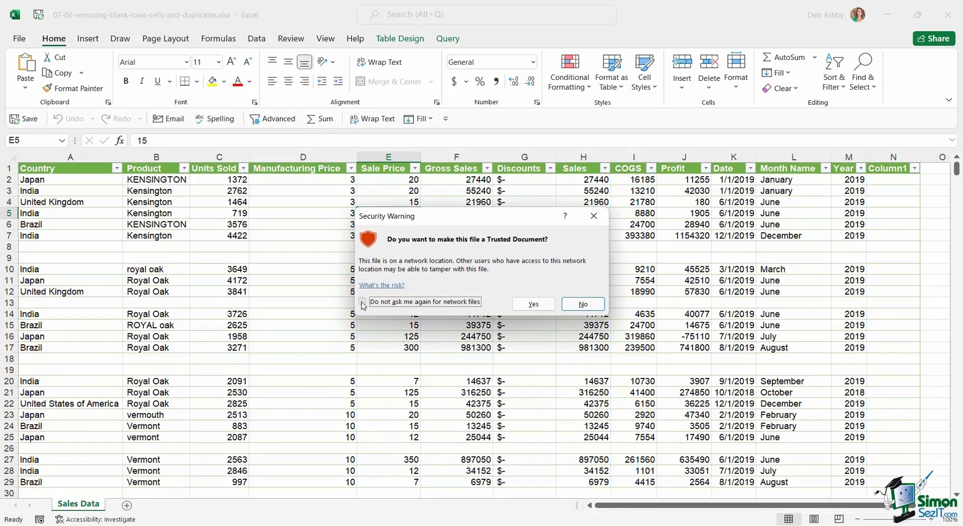
left_click(547, 306)
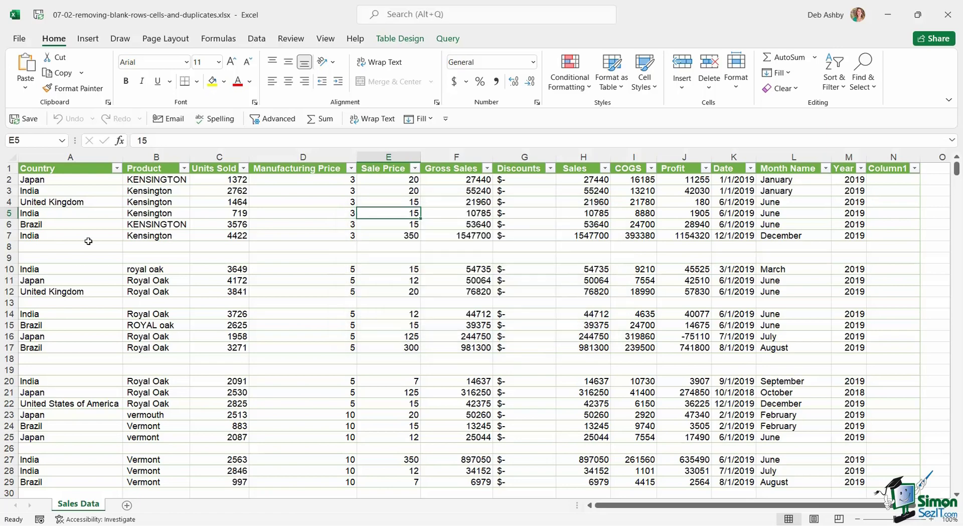
left_click(268, 198)
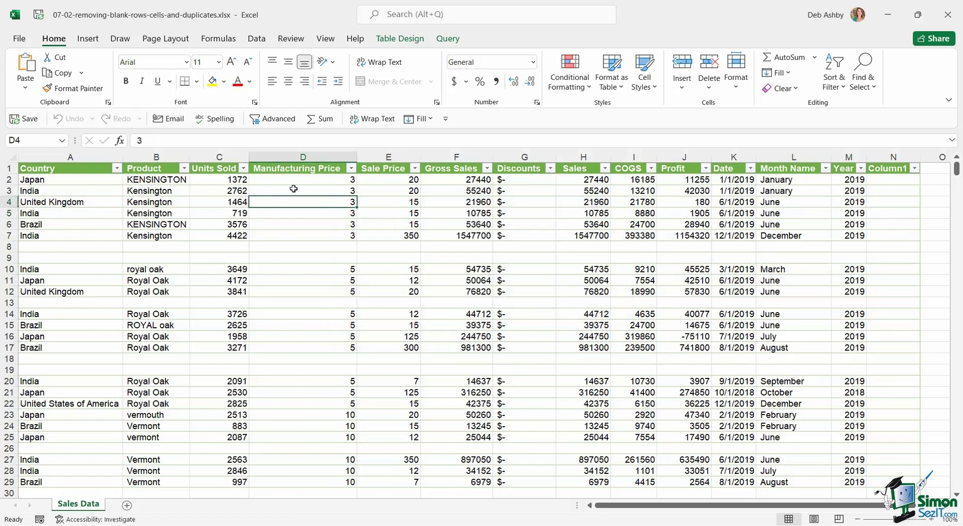
left_click(294, 191)
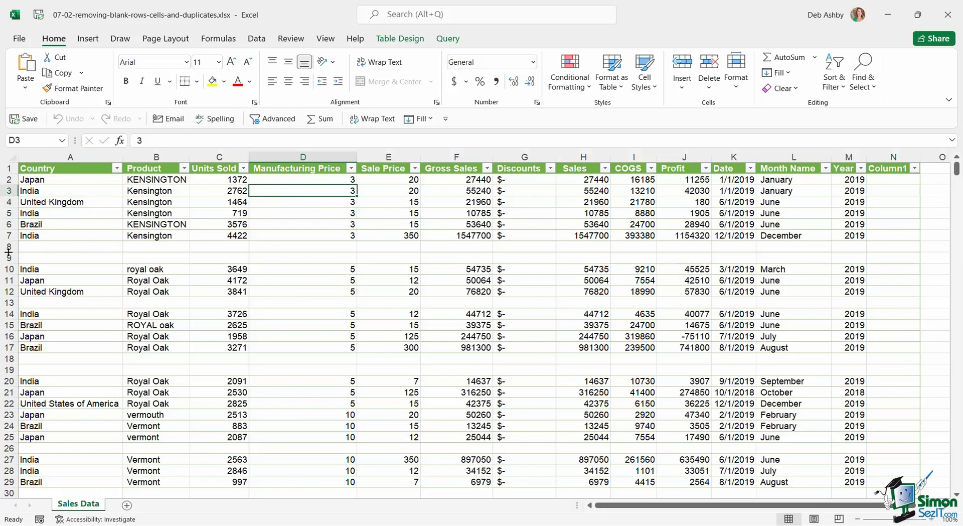
left_click_drag(8, 246, 10, 258)
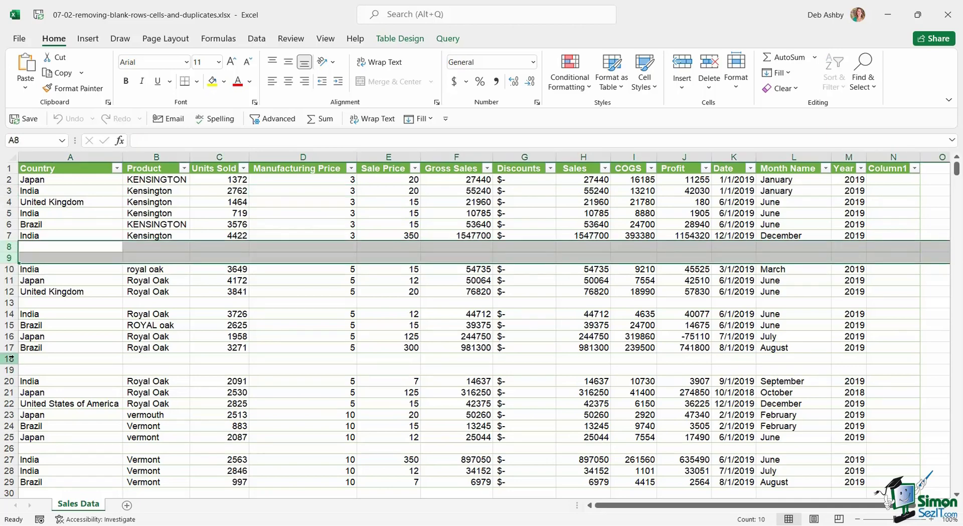
left_click_drag(10, 359, 13, 372)
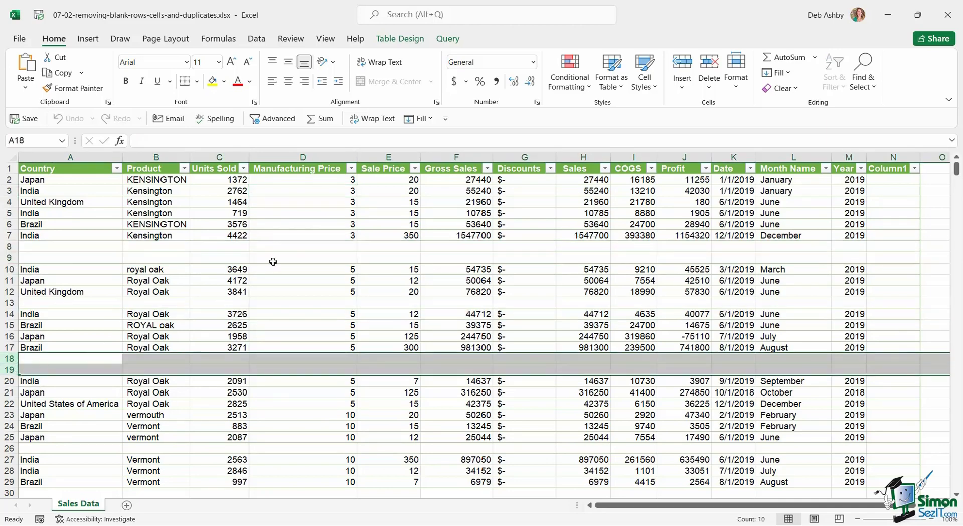
left_click(302, 211)
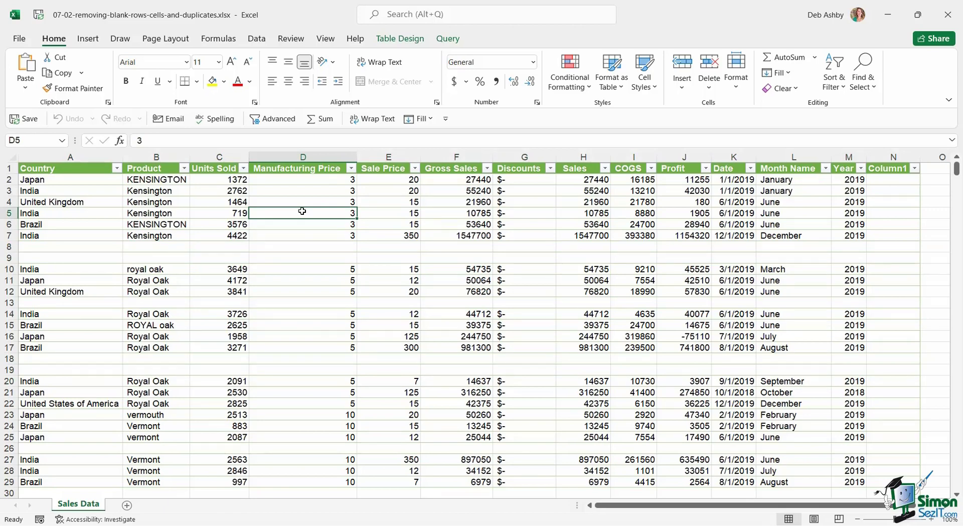
left_click(144, 246)
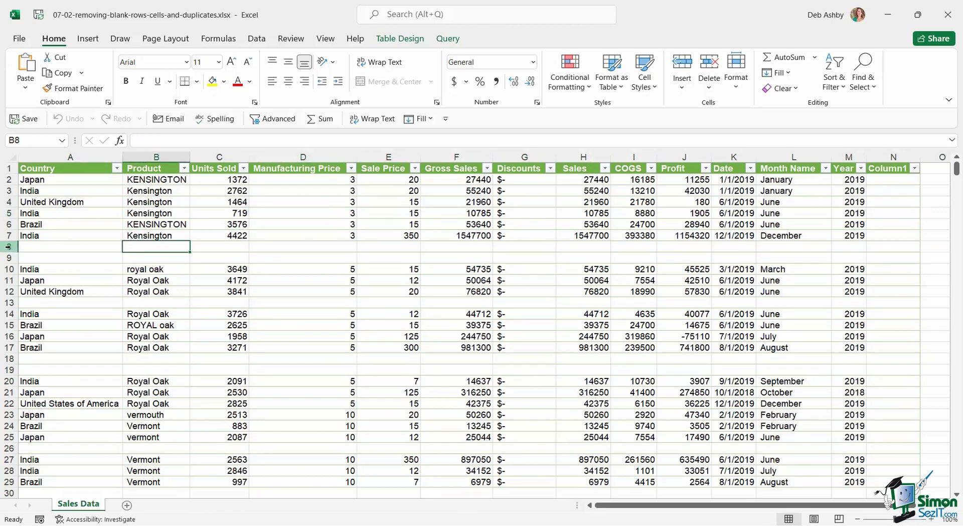
left_click_drag(9, 247, 8, 257)
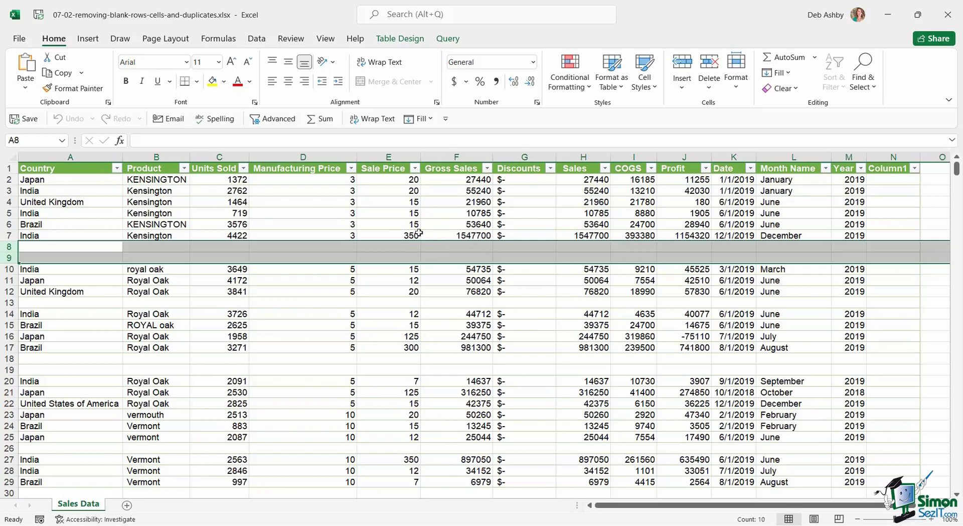
left_click(314, 202)
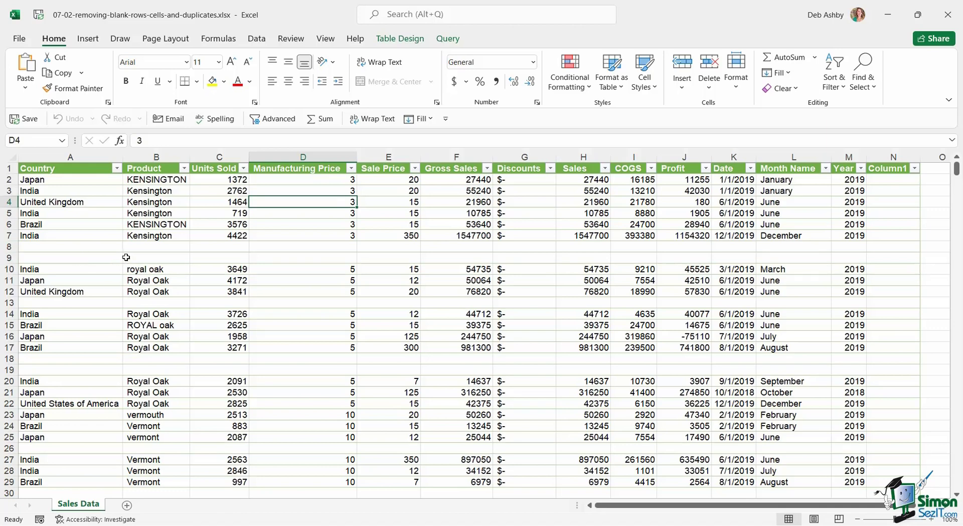
left_click(8, 246)
left_click_drag(8, 245, 8, 257)
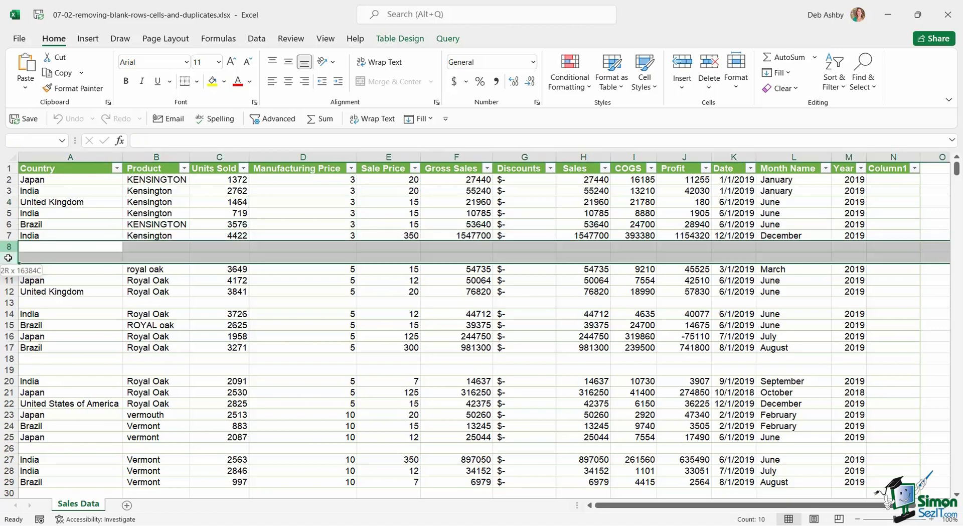
left_click(7, 359, "ctrl")
left_click_drag(8, 358, 8, 369)
scroll(210, 346, "down", 4)
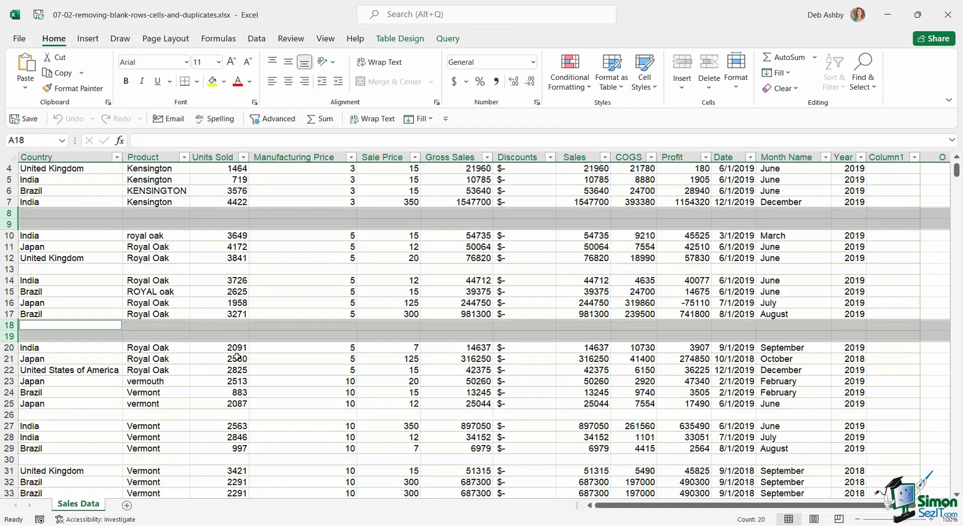
scroll(181, 332, "up", 4)
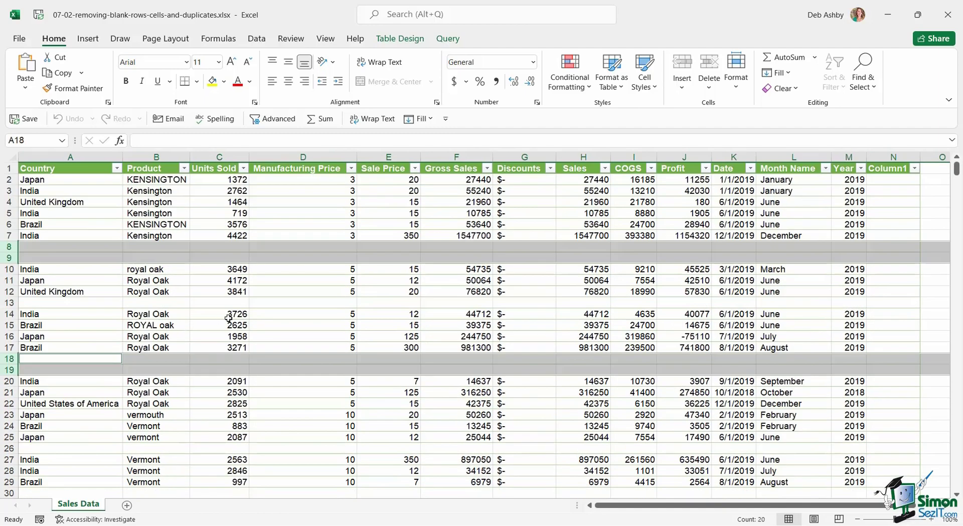
left_click(288, 279)
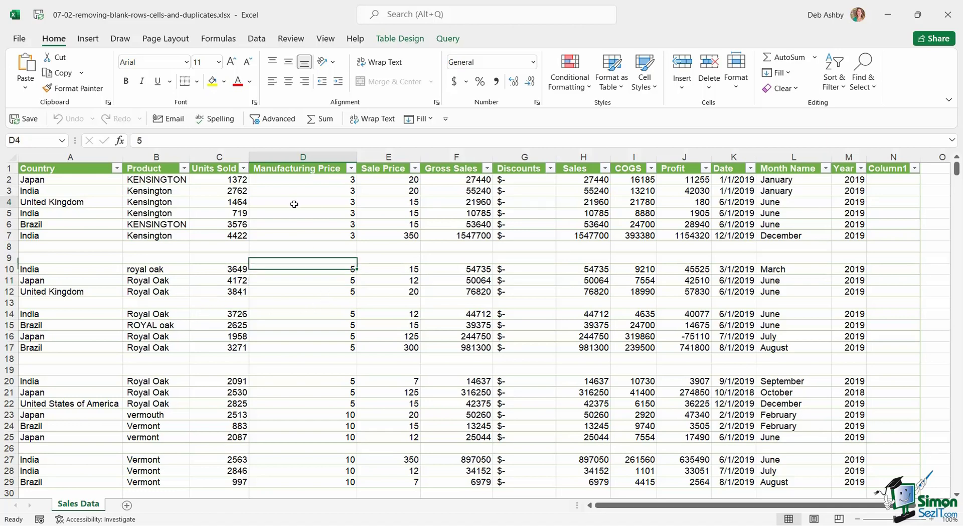
Bring up Go To Special from Find & Select, then reopen it through the Ctrl+G Go To dialog
left_click(294, 204)
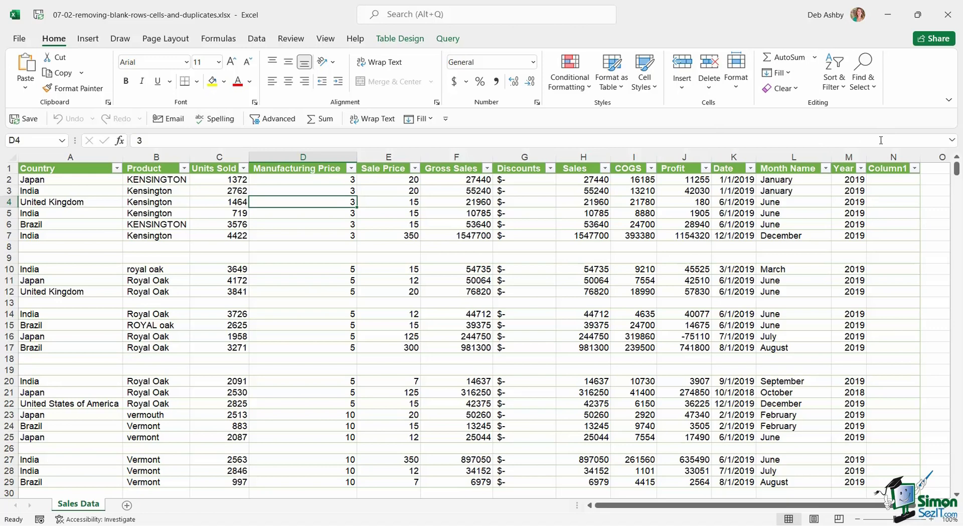
left_click(872, 85)
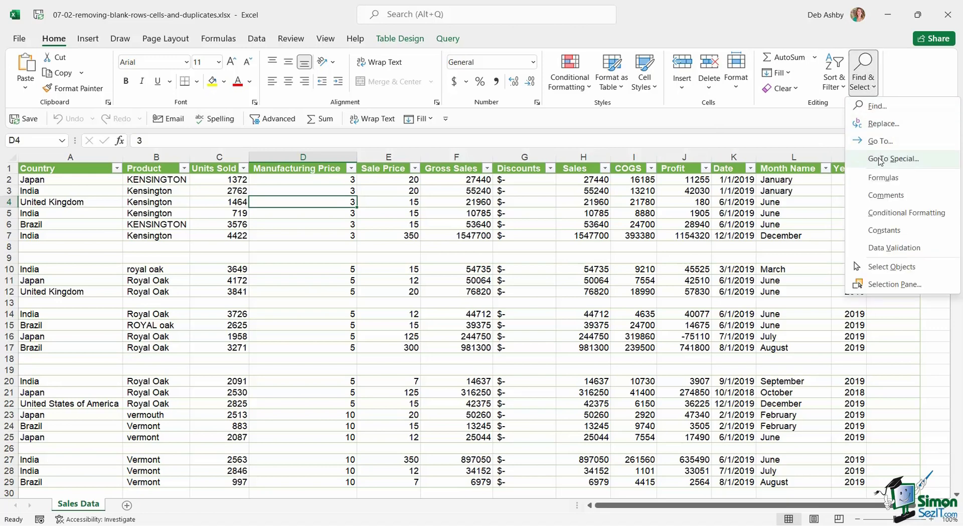
left_click(879, 159)
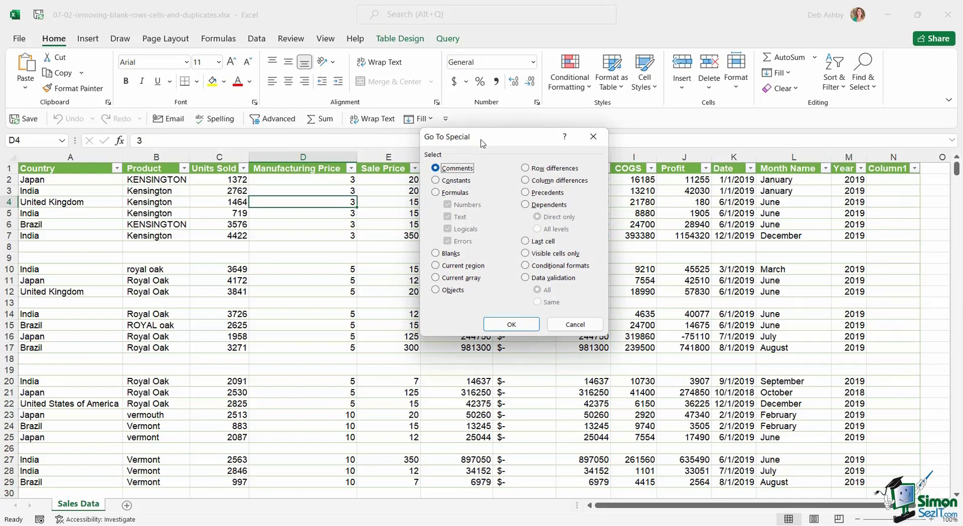
left_click_drag(483, 144, 450, 139)
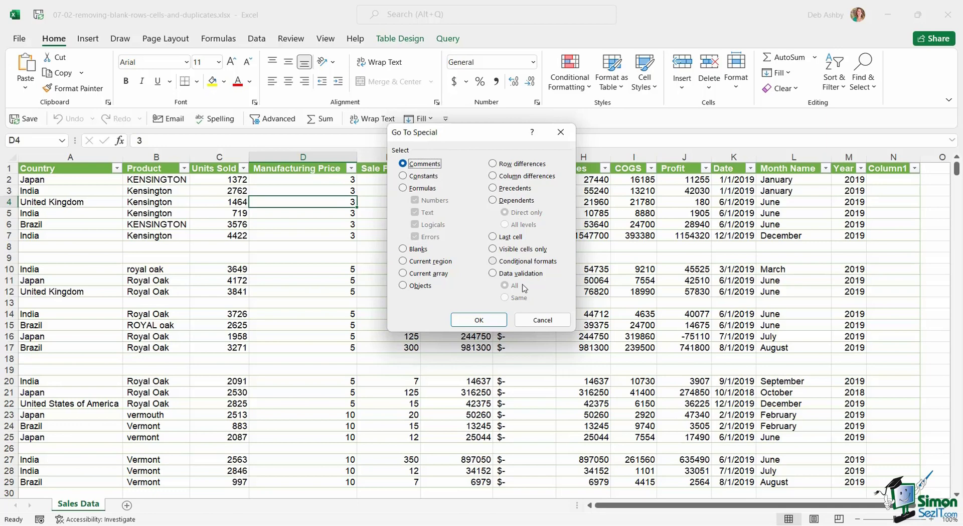
left_click(533, 320)
key("ctrl+g")
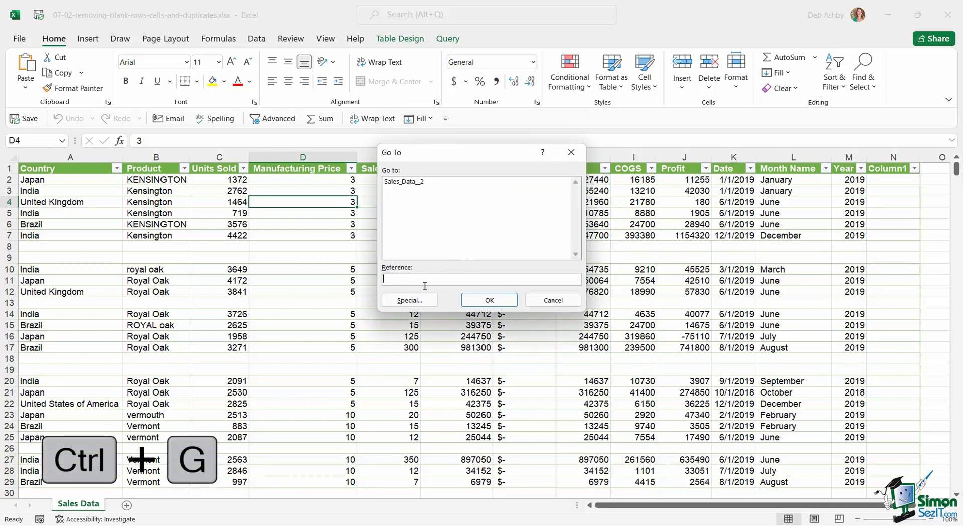
left_click(420, 305)
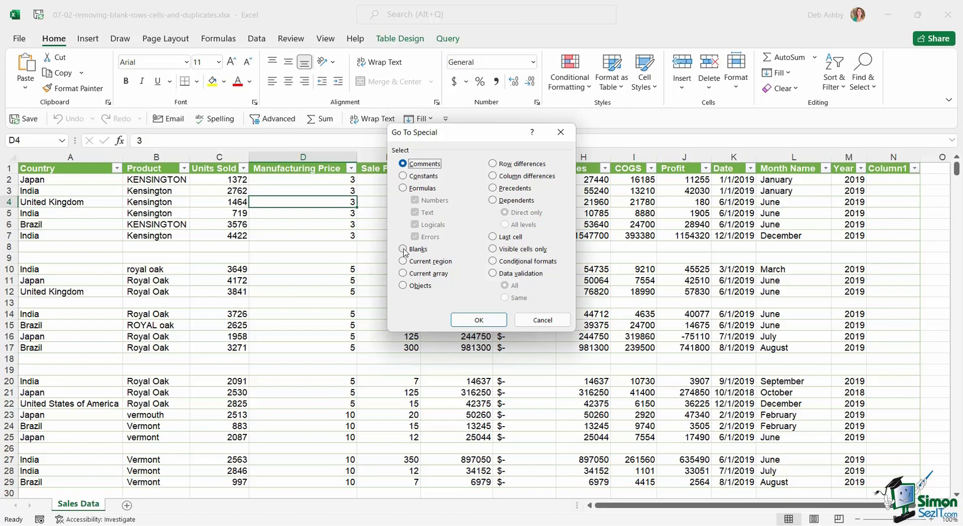
Apply the Blanks option in Go To Special to select every empty cell in the table
left_click(404, 250)
left_click(479, 320)
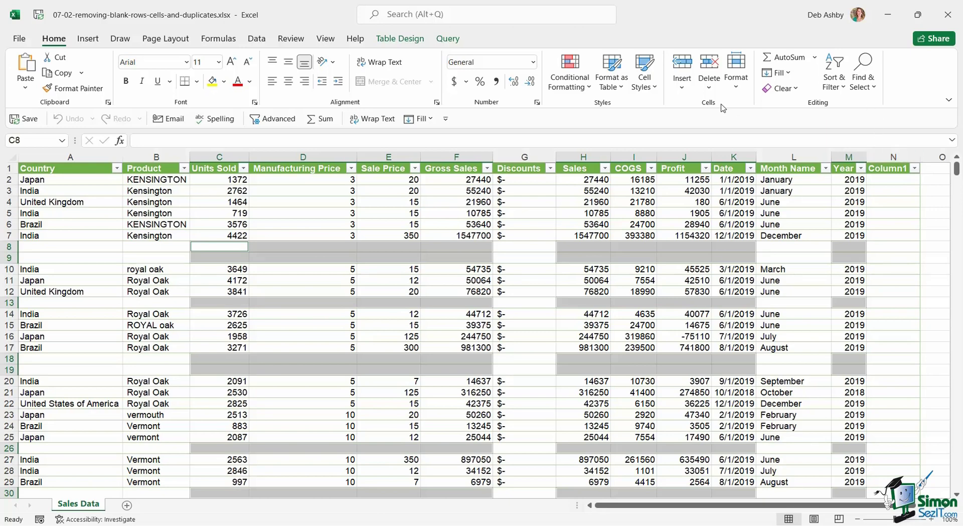
left_click(711, 86)
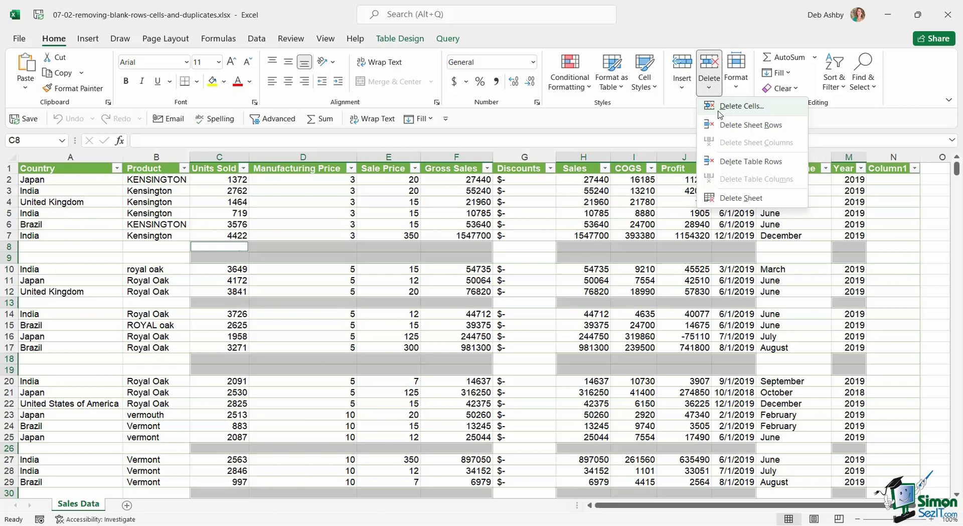
left_click(725, 125)
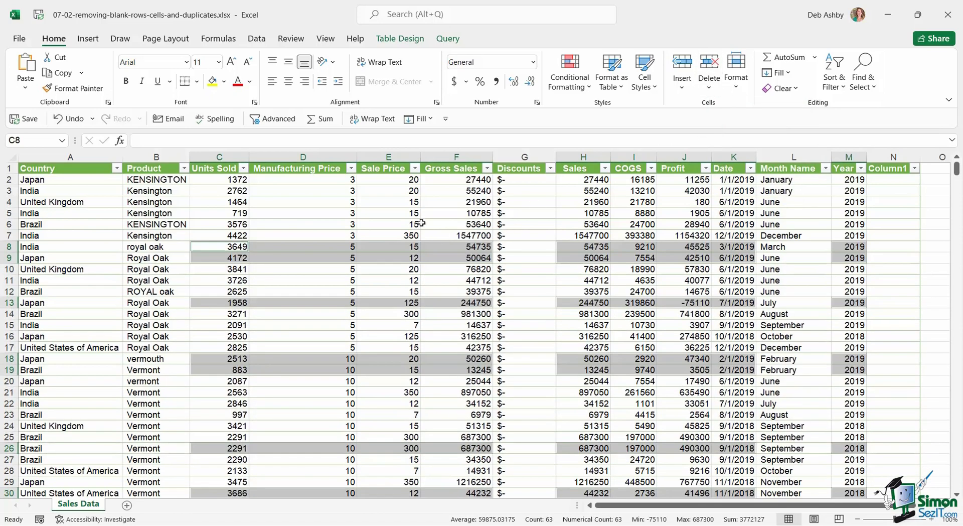
left_click(459, 218)
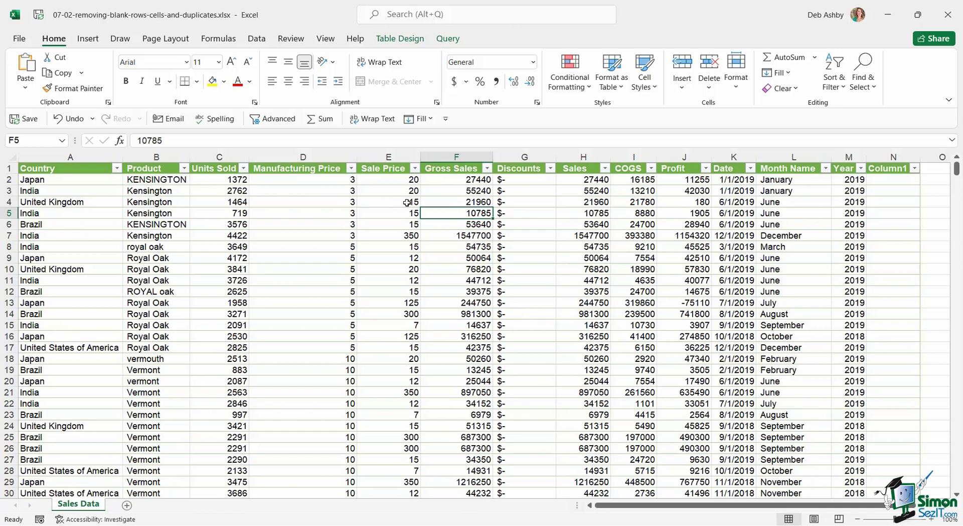
Clear the Sale Price values in cells E5, E9, E12, E15 and E20
left_click(388, 215)
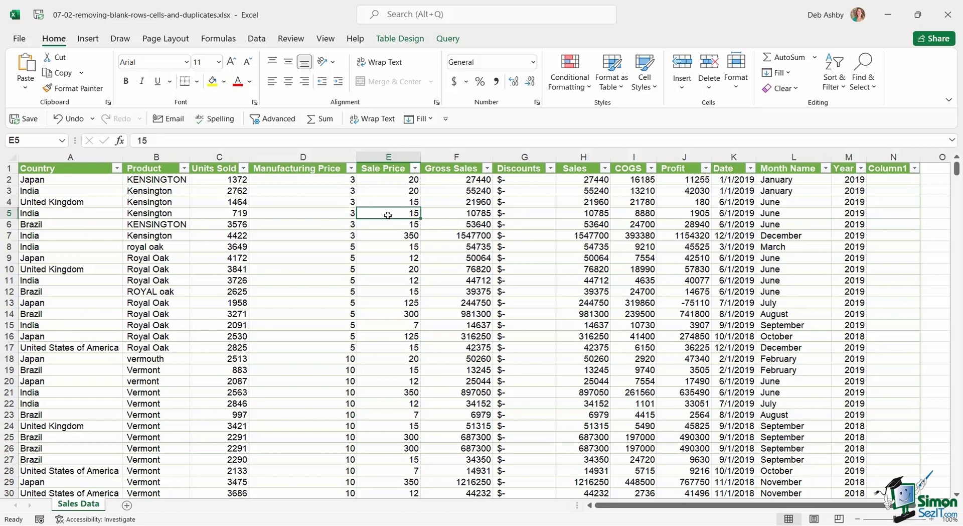
key("Delete")
left_click(391, 257)
key("Delete")
left_click(392, 291)
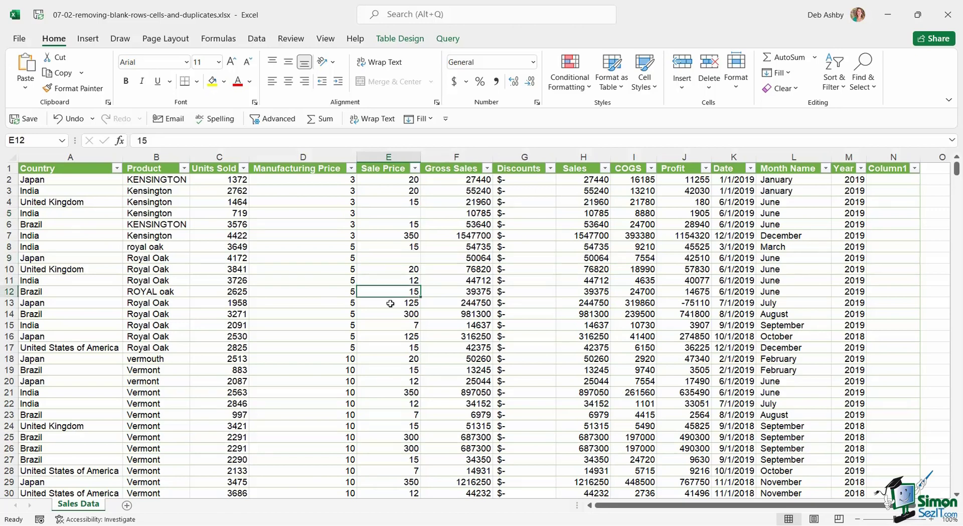
key("Delete")
left_click(394, 325)
key("Delete")
left_click(398, 381)
key("Delete")
Confirm that E5, E9 and E12 are now empty
left_click(603, 349)
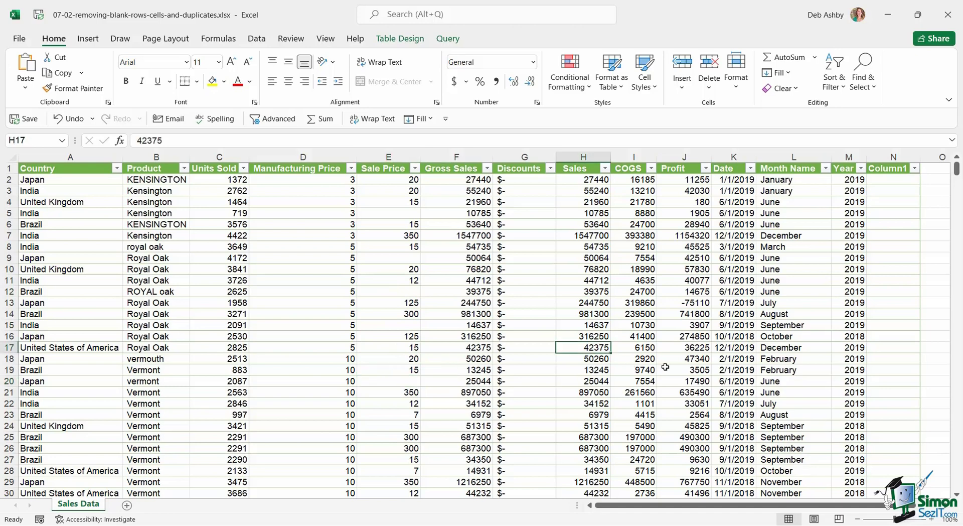
left_click(409, 215)
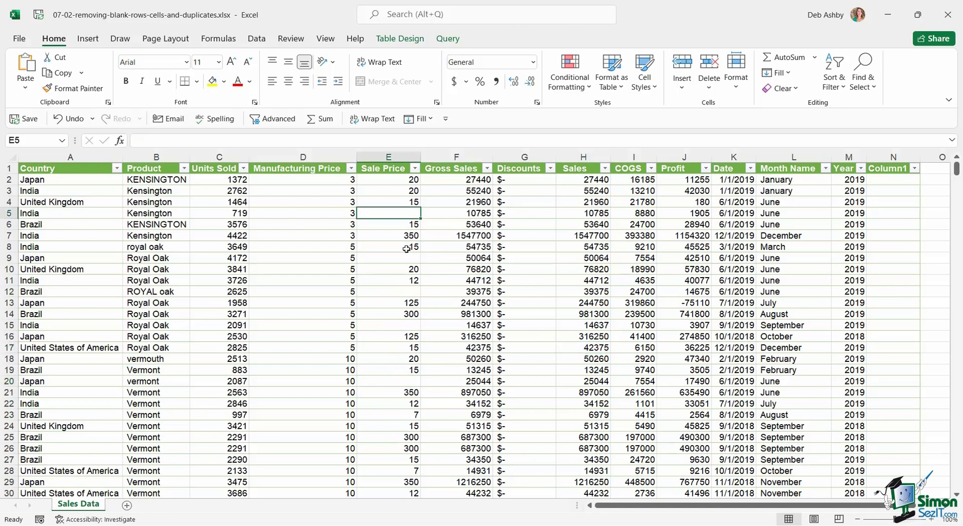
left_click(406, 258)
left_click(399, 291)
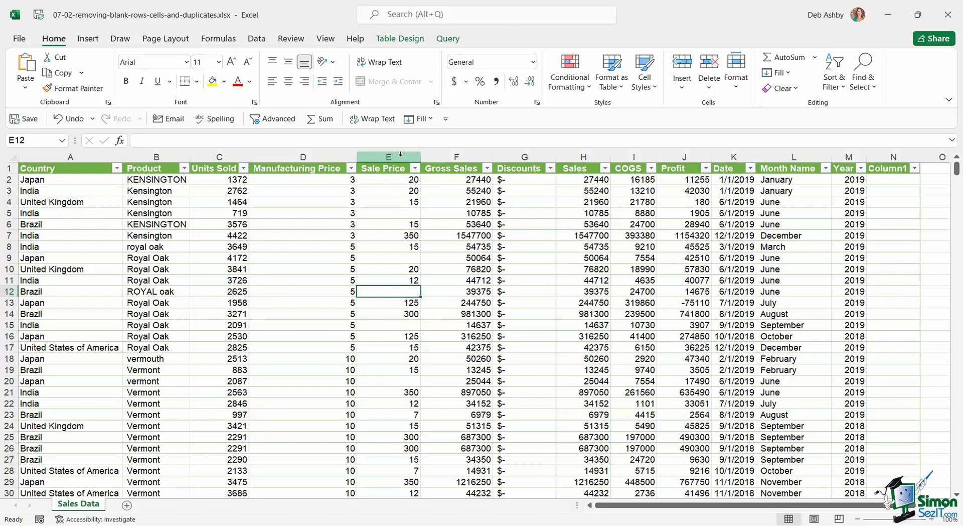
Select column E and pick out its blank cells E5, E9, E12, E15 and E20 with Go To Special Blanks
left_click(401, 156)
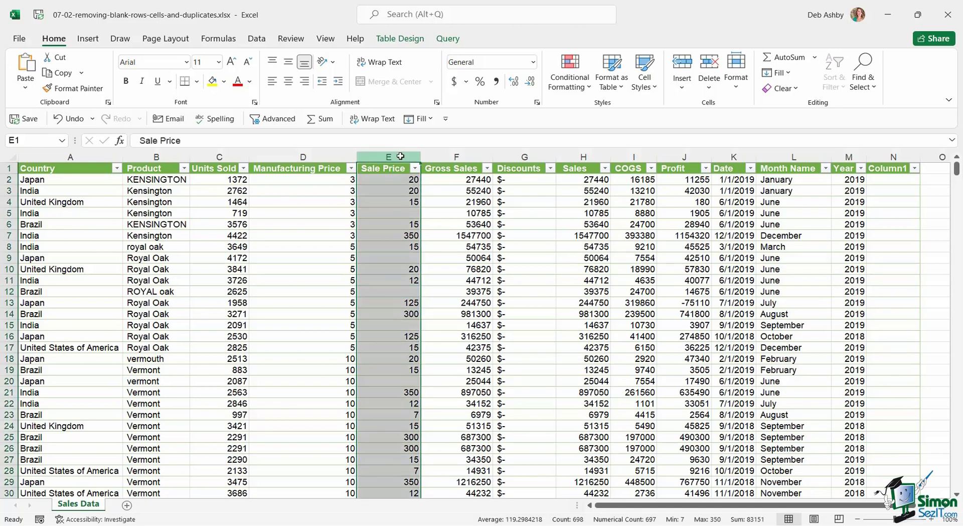
key("ctrl+g")
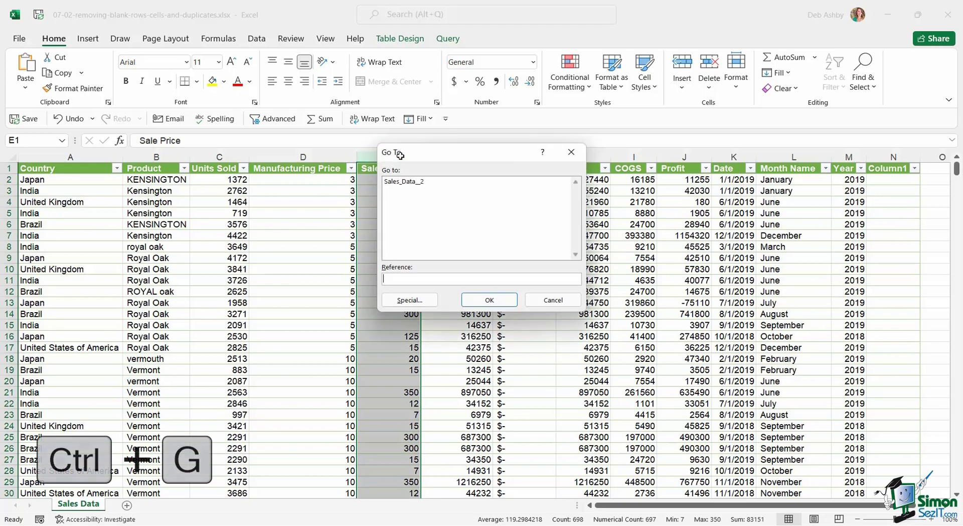
left_click(403, 301)
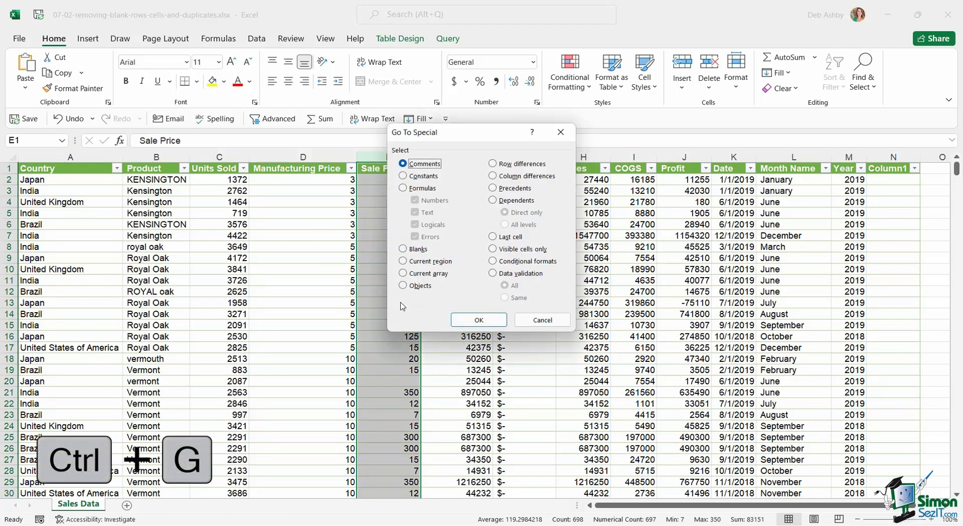
left_click(403, 249)
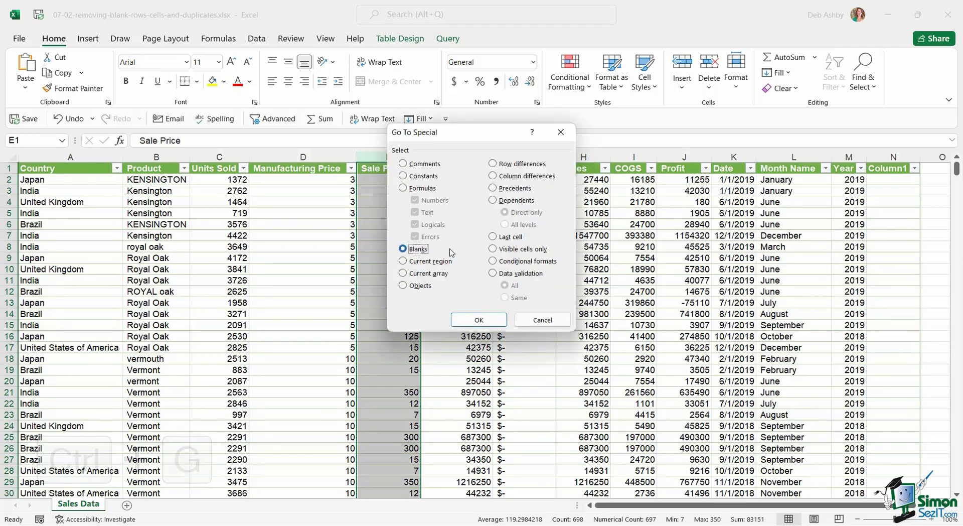
left_click(481, 320)
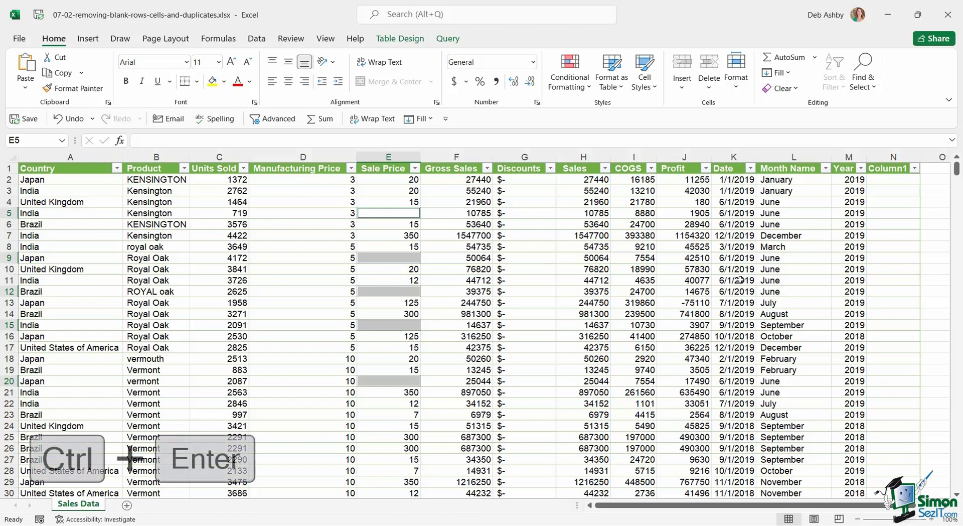
Enter 0 into all five selected Sale Price blanks at once with Ctrl+Enter
type("0")
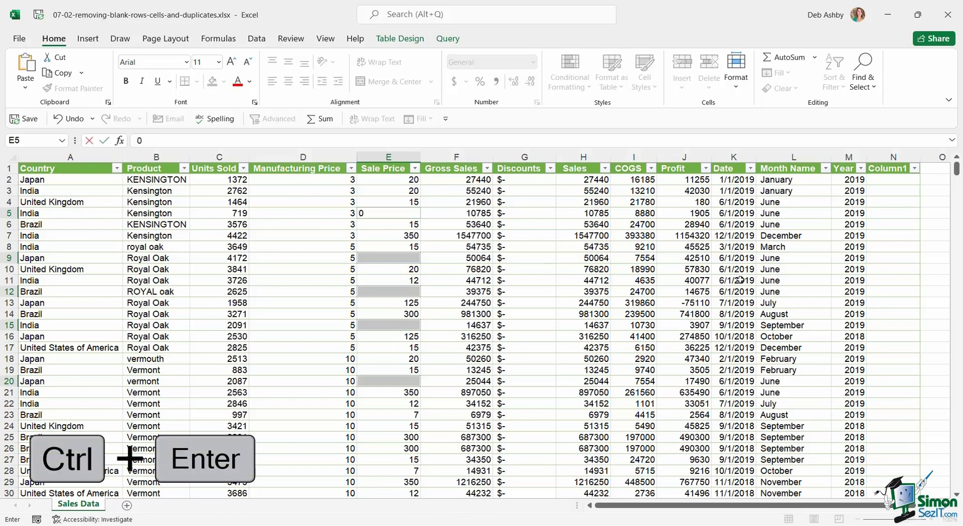
key("ctrl+Return")
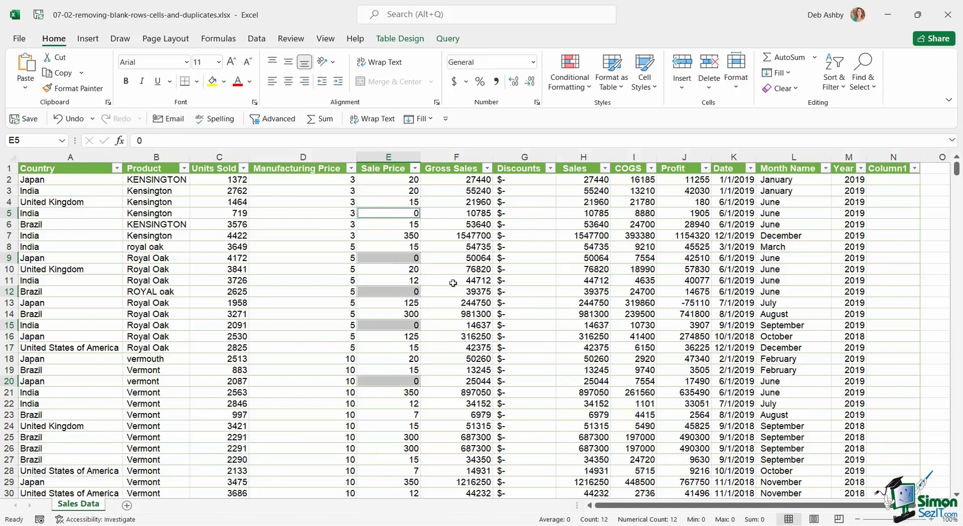
Undo six times to restore the original Sale Price values 15, 12, 15, 7 and 12
left_click(70, 119)
left_click(71, 119)
left_click(70, 118)
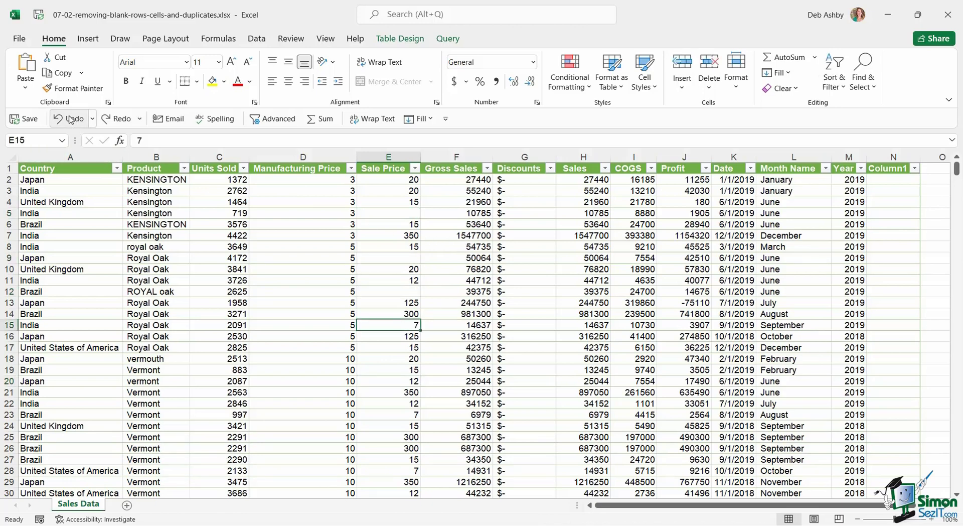
left_click(70, 119)
left_click(70, 119)
left_click(70, 119)
left_click(70, 119)
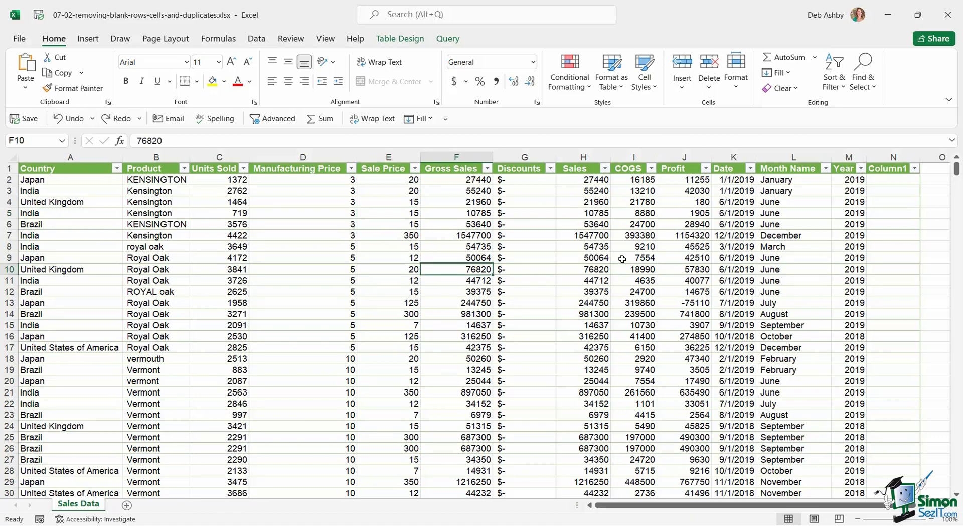
Inspect Manufacturing Price cells D5 and D7, Sale Price E7, and row 7
left_click(321, 214)
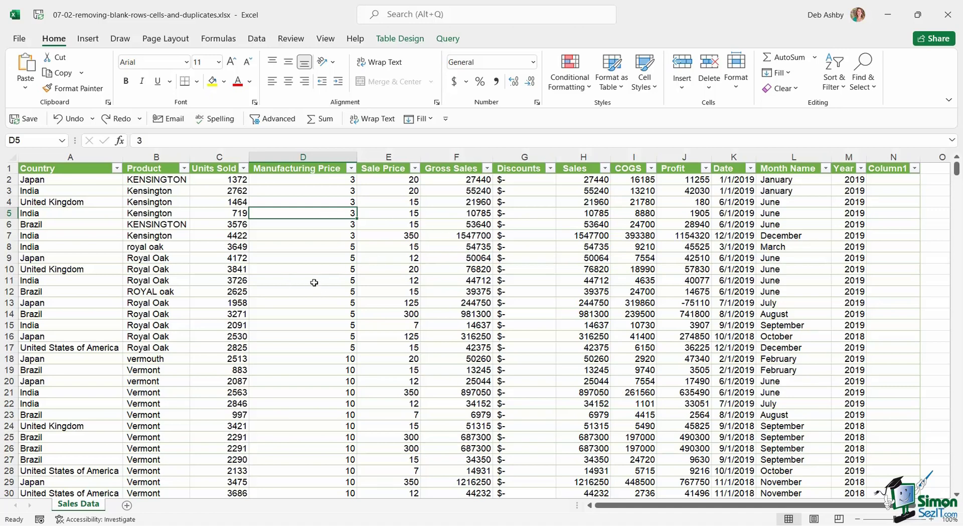
left_click(318, 237)
left_click(390, 239)
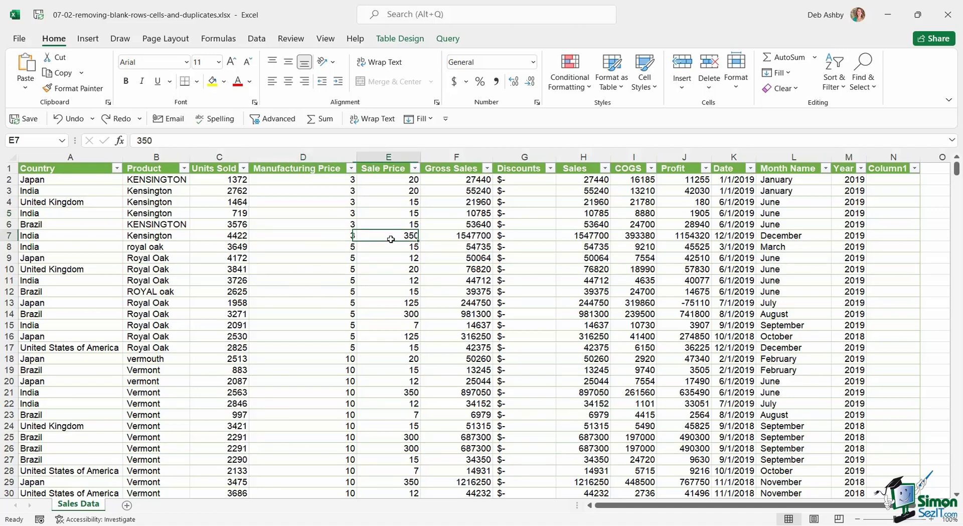
left_click(12, 236)
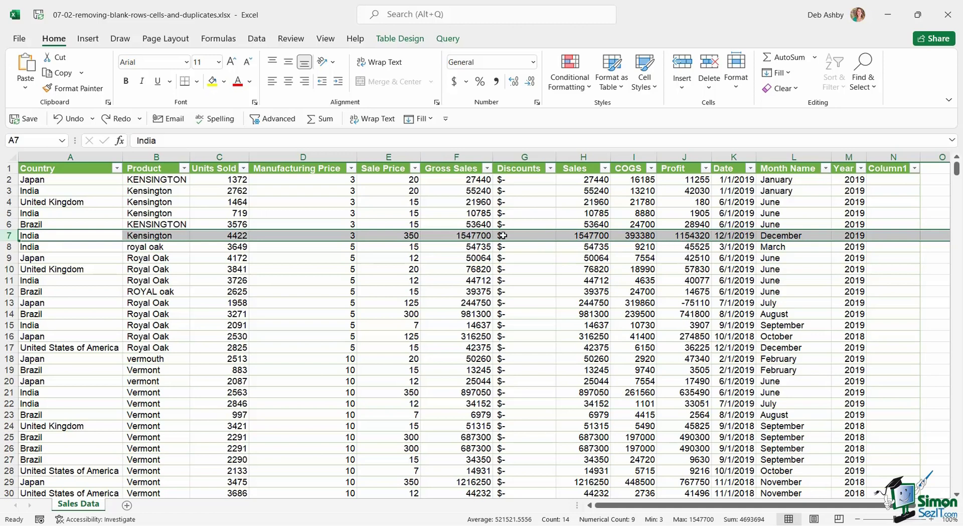
left_click(280, 248)
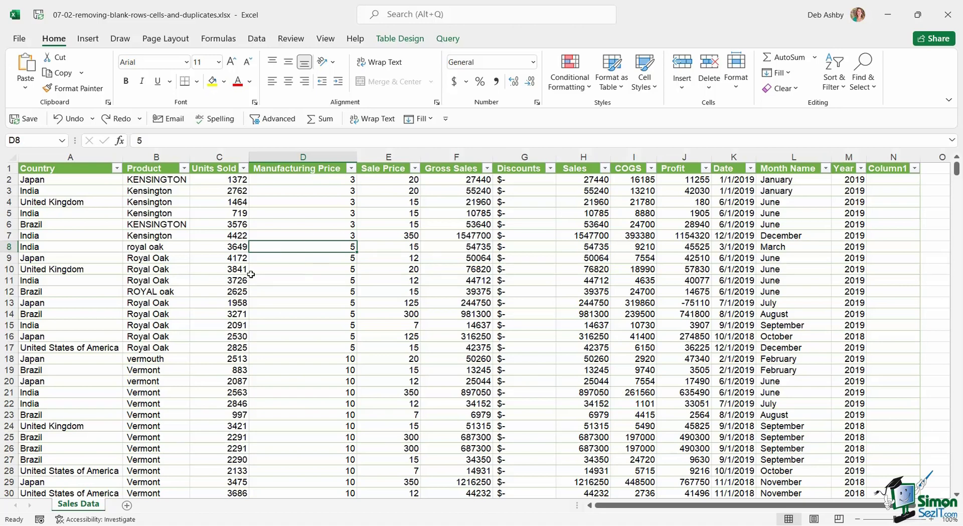
Open Remove Duplicates from the Data tab for the whole sales table, with all columns included
left_click(256, 40)
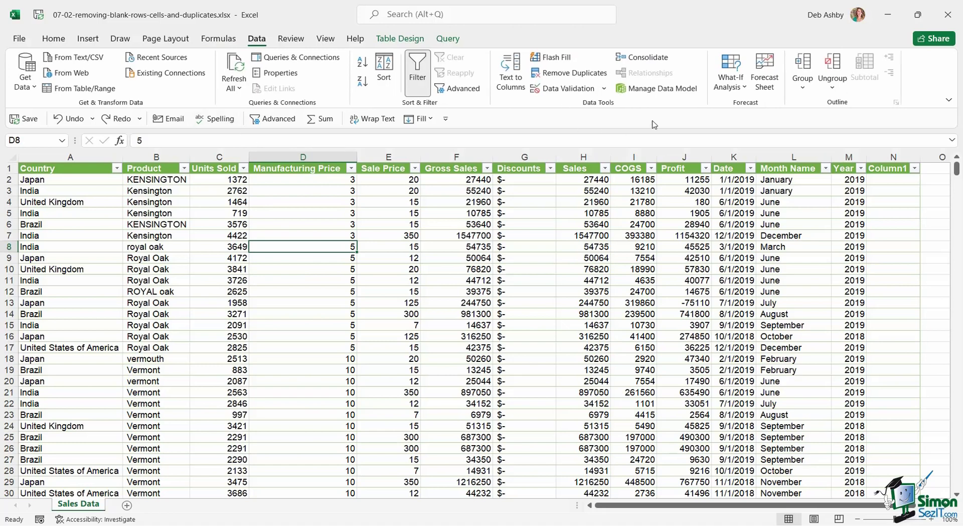
left_click(575, 75)
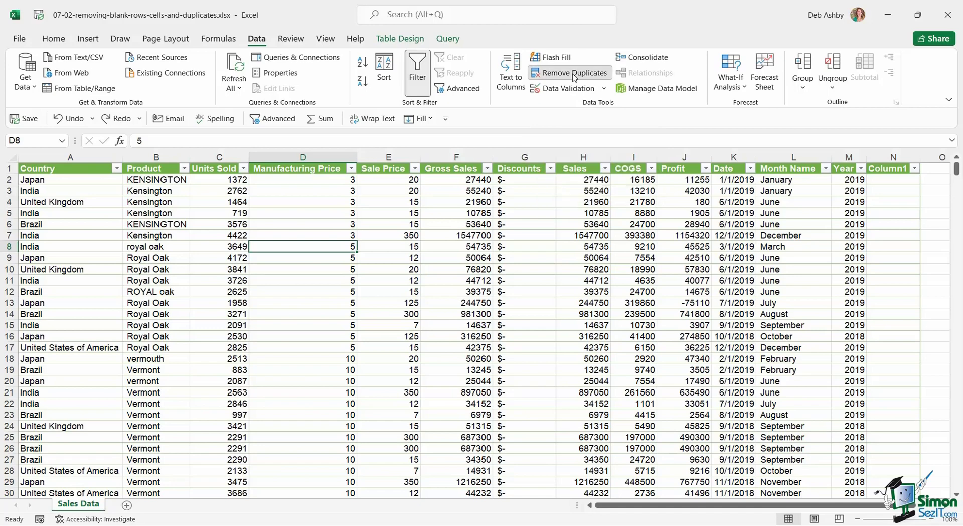
left_click_drag(499, 157, 450, 154)
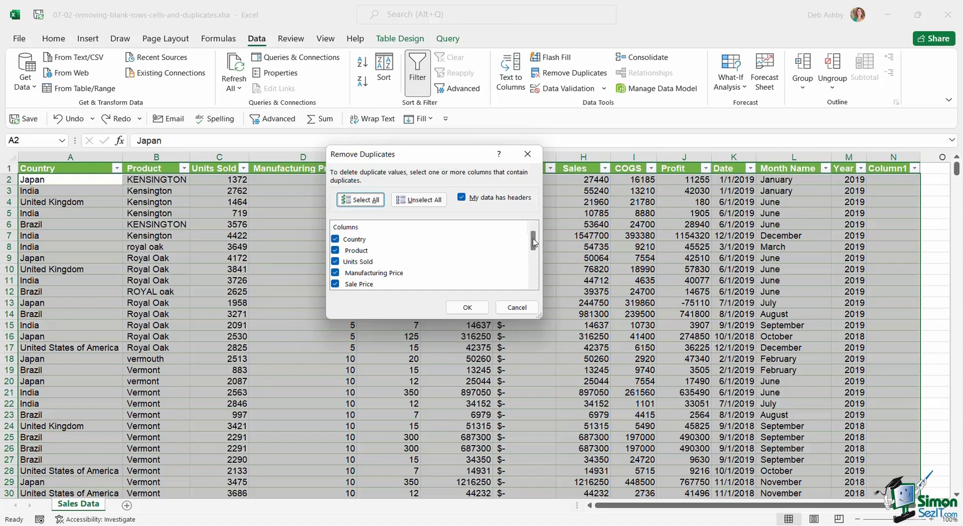
Remove duplicates across all columns, deleting 2 rows and leaving 700 unique values
mouse_move(534, 241)
left_mouse_down()
mouse_move(534, 276)
mouse_move(538, 231)
left_mouse_up()
left_click(467, 307)
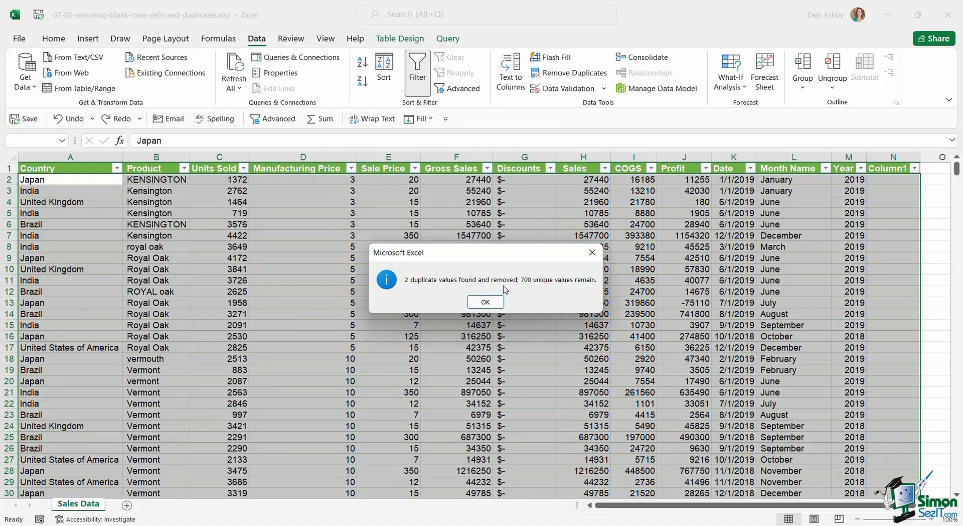
left_click(485, 302)
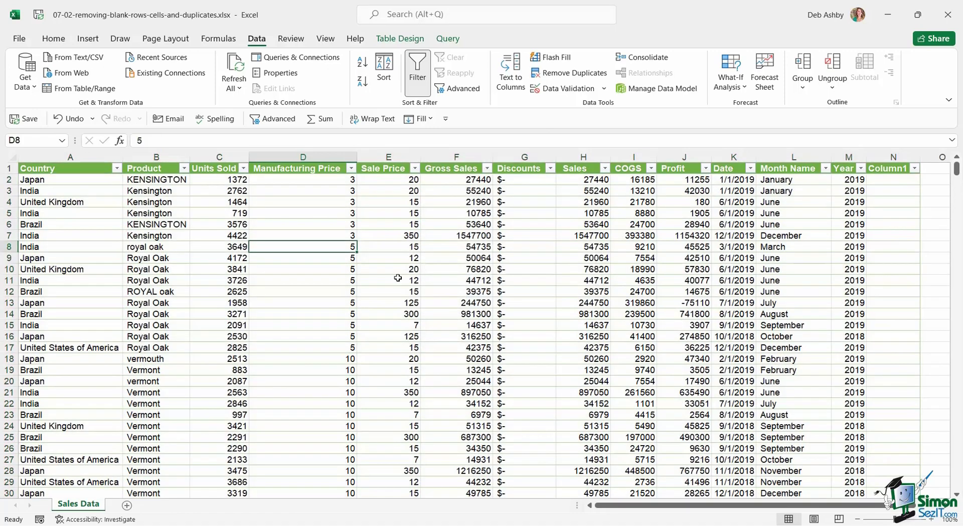
left_click(474, 240)
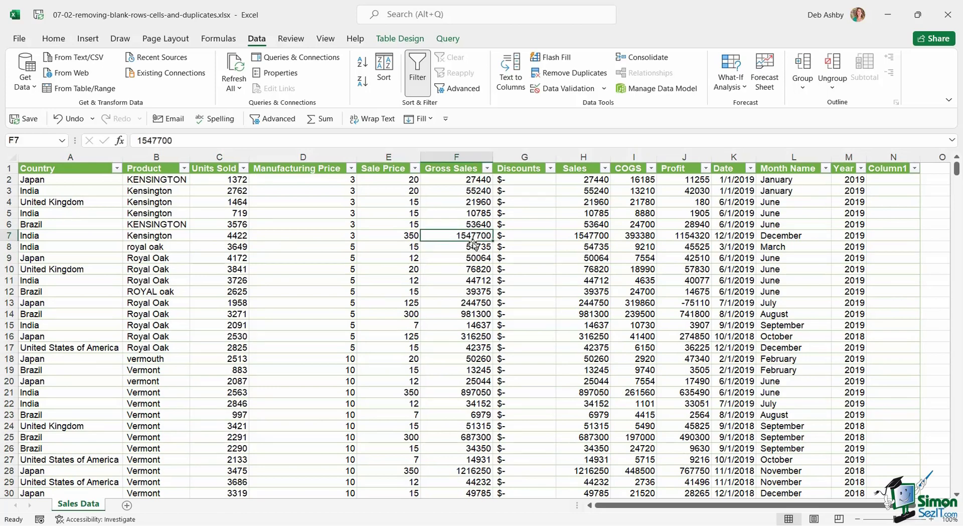